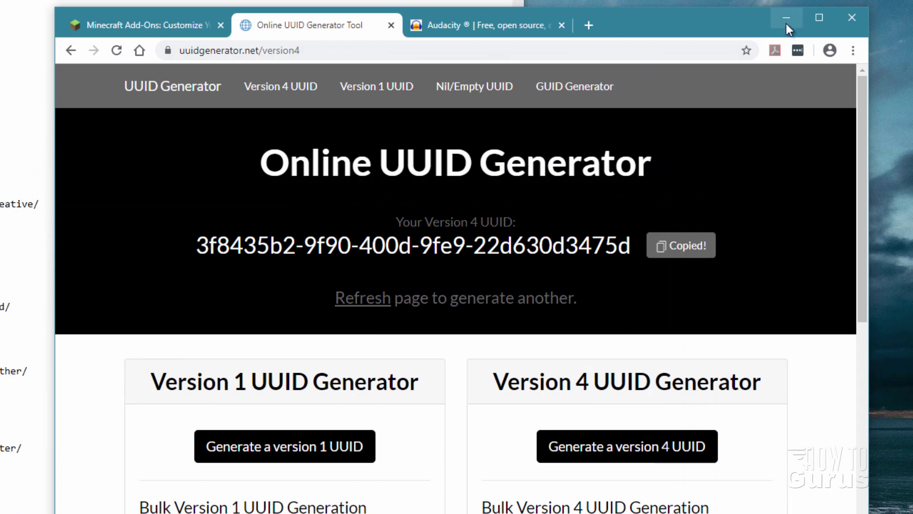
# Step: Copy the astronaut pack_icon.png from the HTG Music folder
pyautogui.click(301, 285)
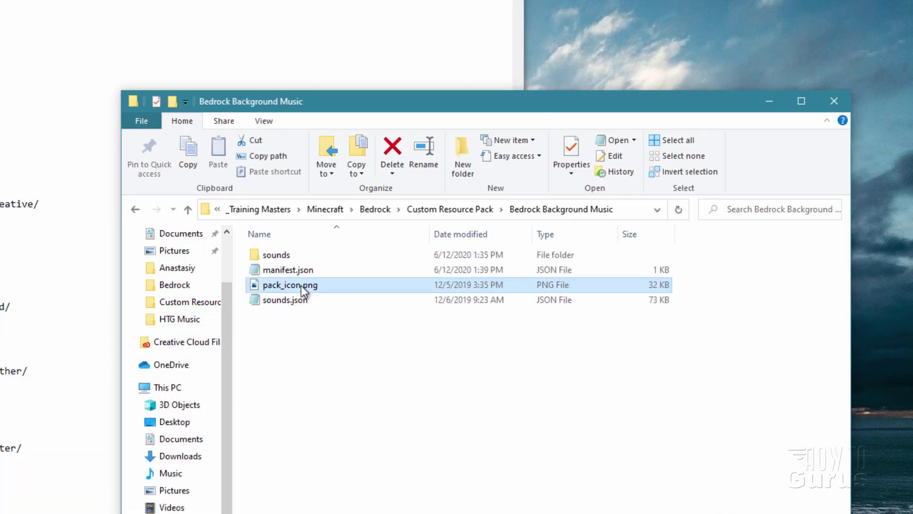
pyautogui.moveTo(268, 286)
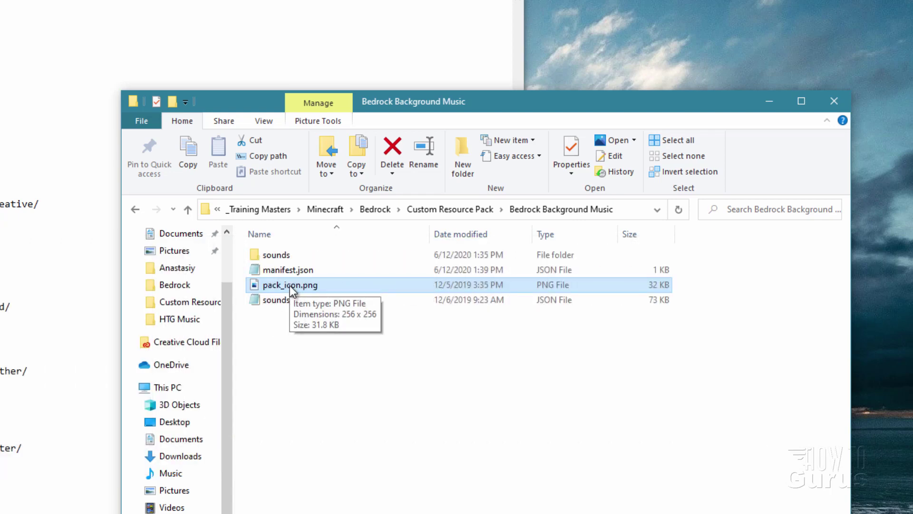
pyautogui.click(427, 210)
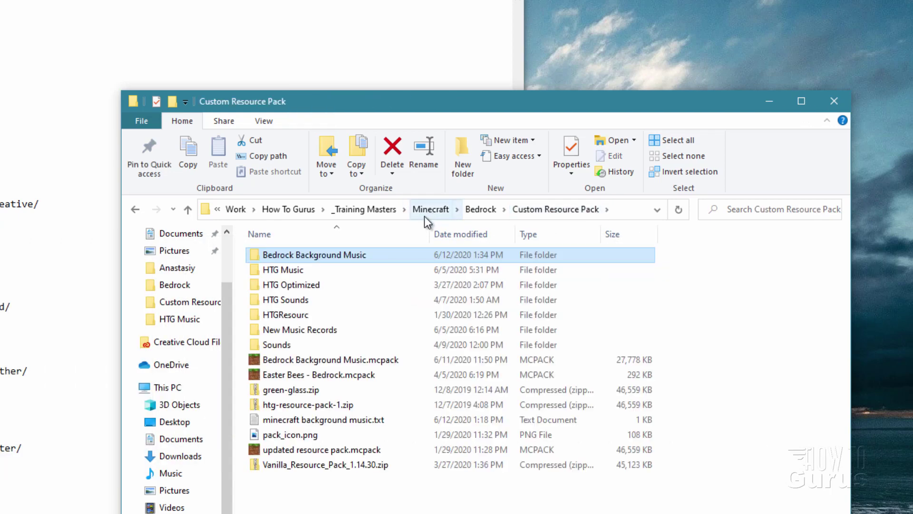
pyautogui.doubleClick(286, 270)
pyautogui.click(291, 300)
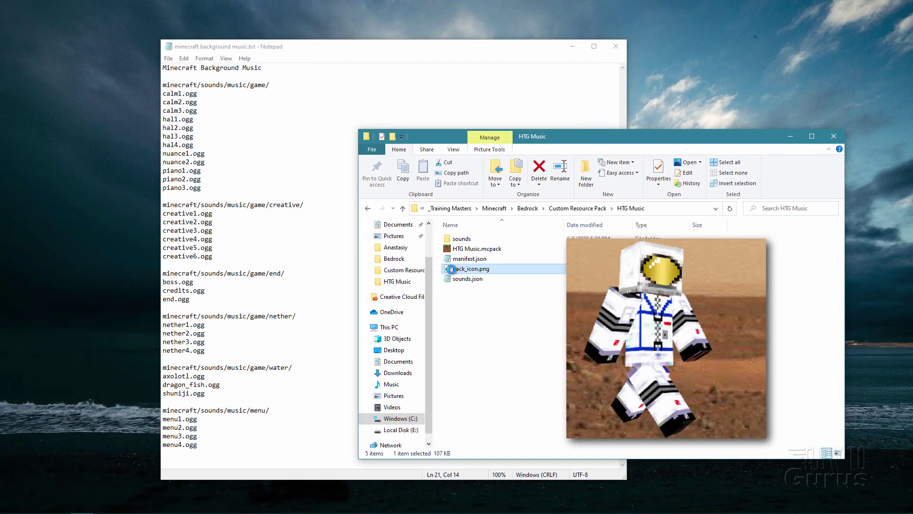
pyautogui.rightClick(451, 269)
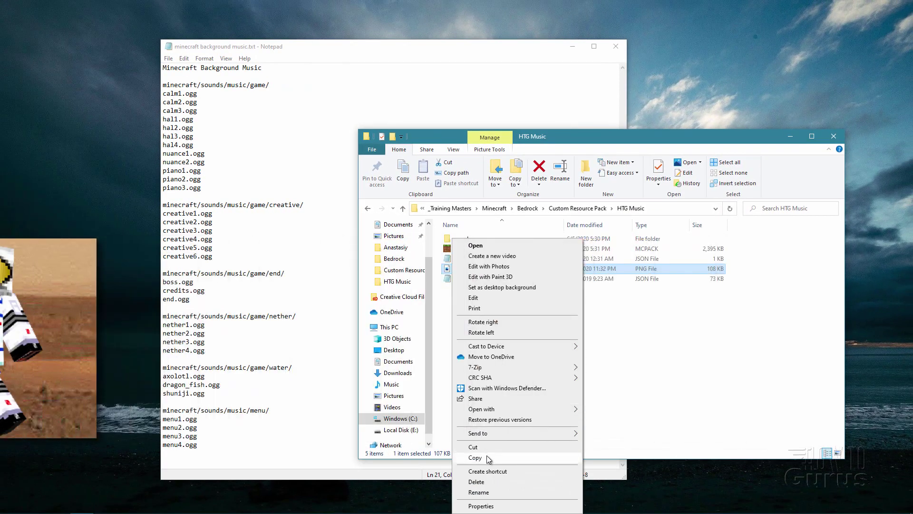
pyautogui.click(476, 457)
# Step: Delete Bedrock Background Music's old pack_icon.png and paste the astronaut icon in its place
pyautogui.click(596, 209)
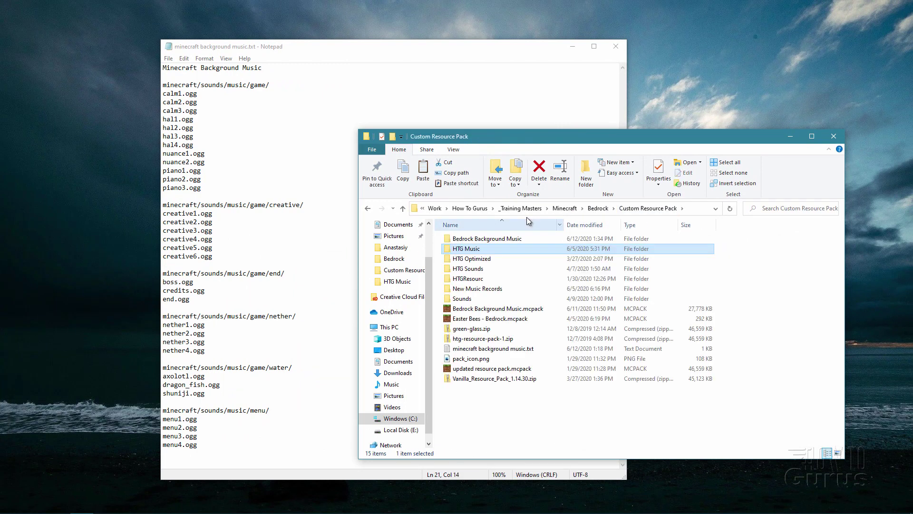
pyautogui.doubleClick(500, 237)
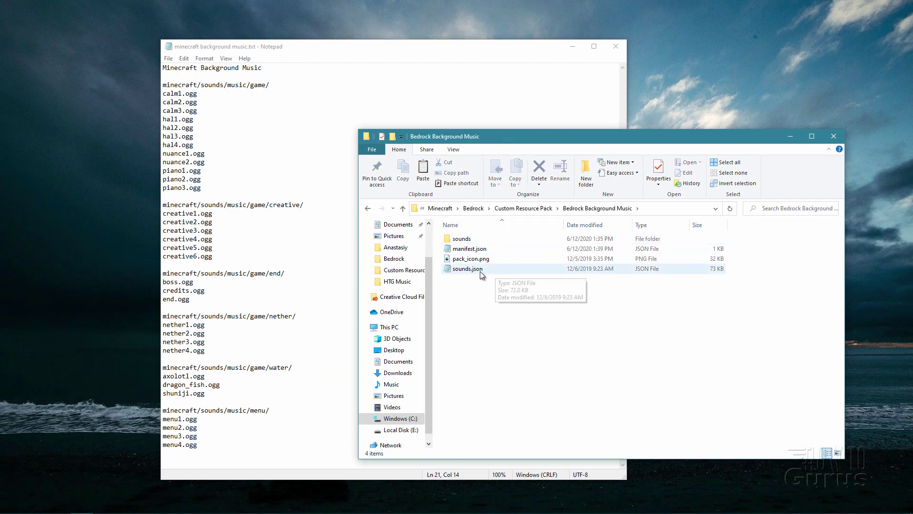
pyautogui.click(473, 260)
pyautogui.press('Delete')
pyautogui.rightClick(474, 284)
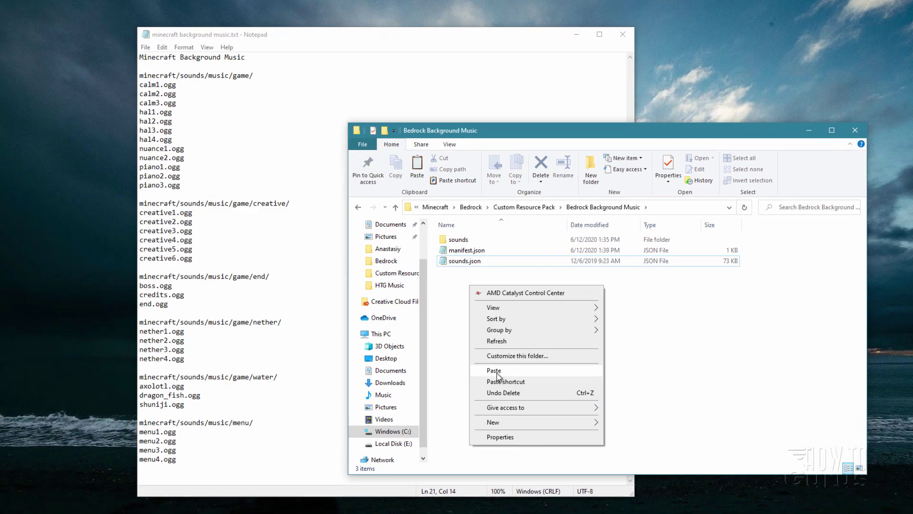
pyautogui.click(506, 382)
pyautogui.hotkey('ctrl', 'c')
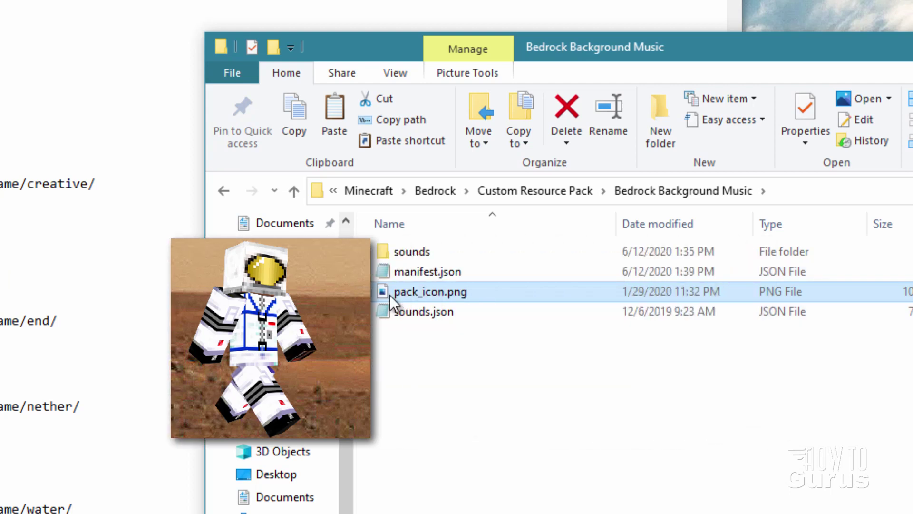
pyautogui.moveTo(444, 293)
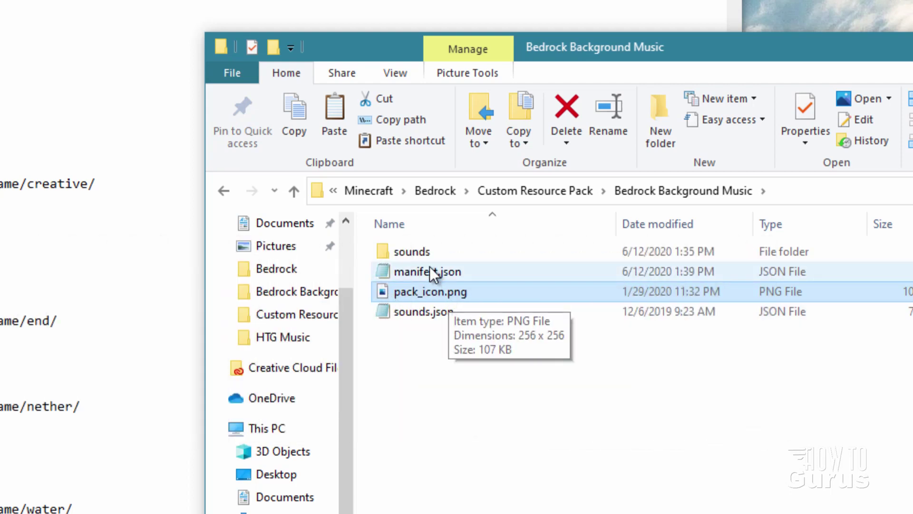
pyautogui.moveTo(394, 255)
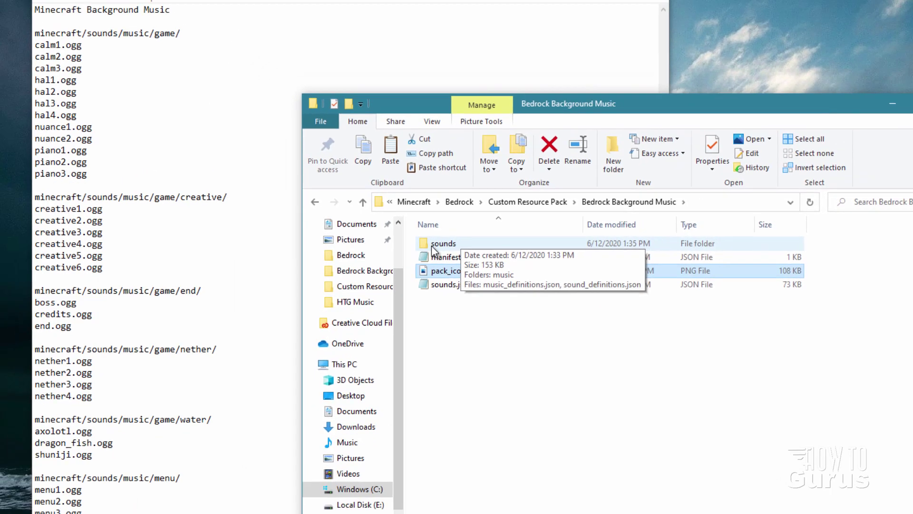
pyautogui.click(498, 423)
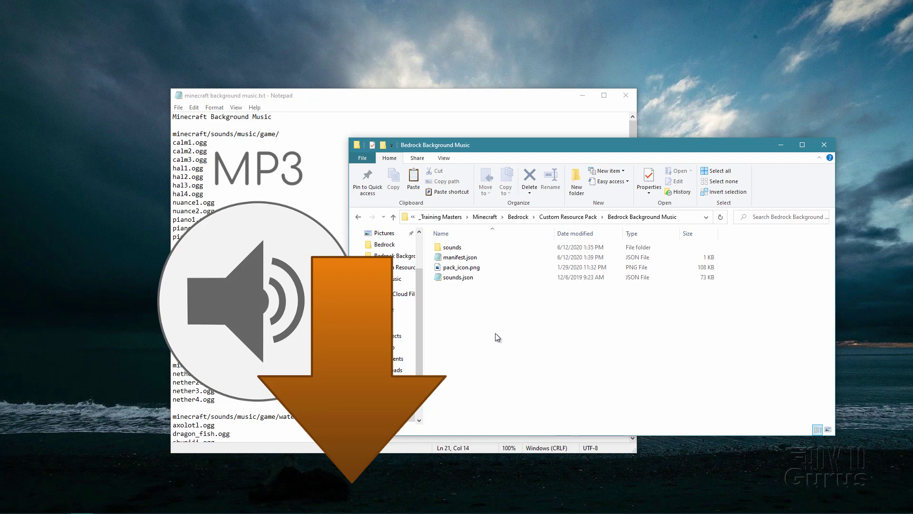
# Step: Copy George_Street_Shuffle.mp3 from the Custom Resource Pack folder
pyautogui.click(570, 218)
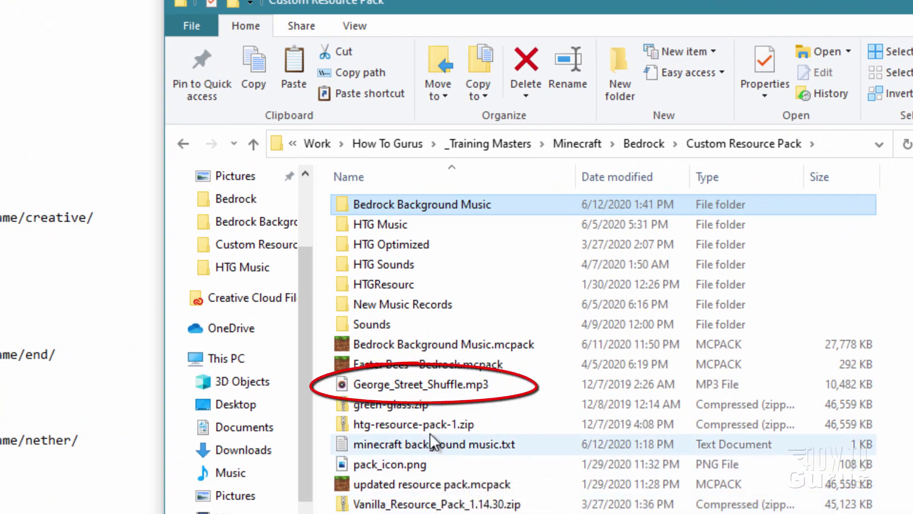
pyautogui.click(421, 388)
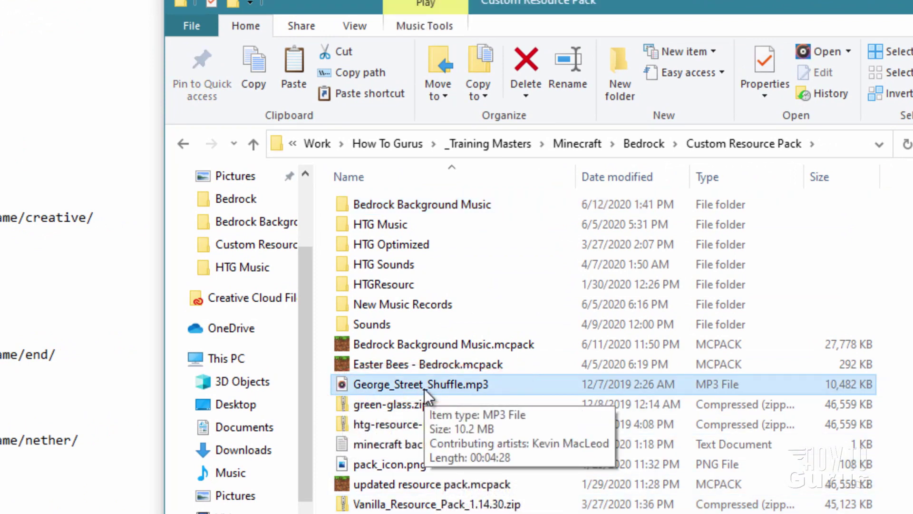
pyautogui.rightClick(367, 382)
pyautogui.click(429, 277)
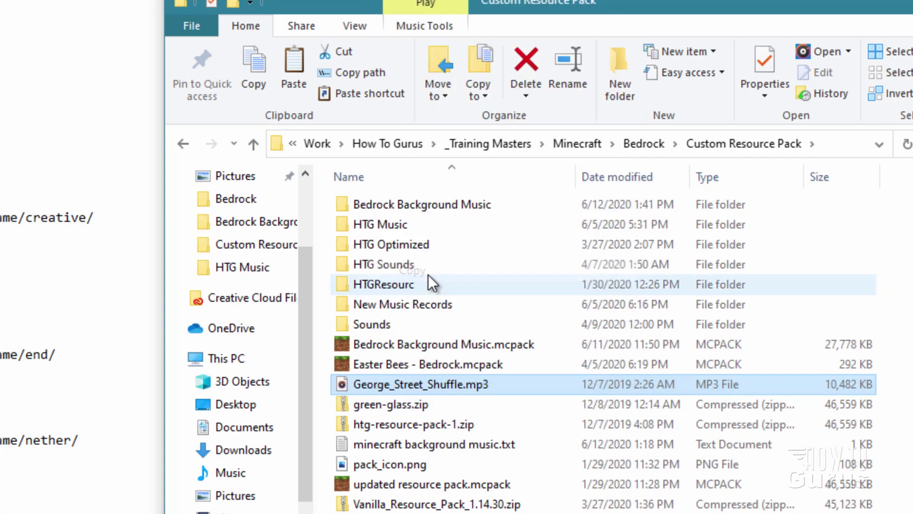
# Step: Paste the song into Bedrock Background Music\sounds\music\game\creative
pyautogui.doubleClick(394, 207)
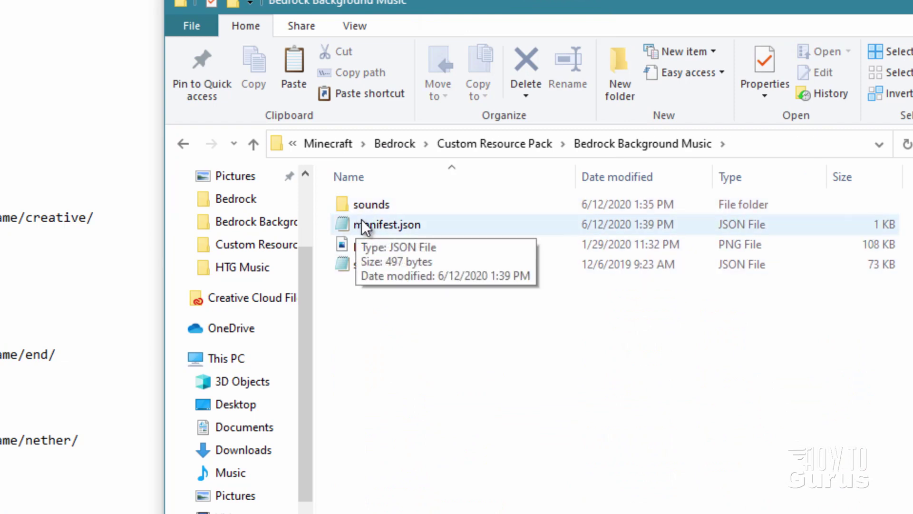
pyautogui.doubleClick(363, 206)
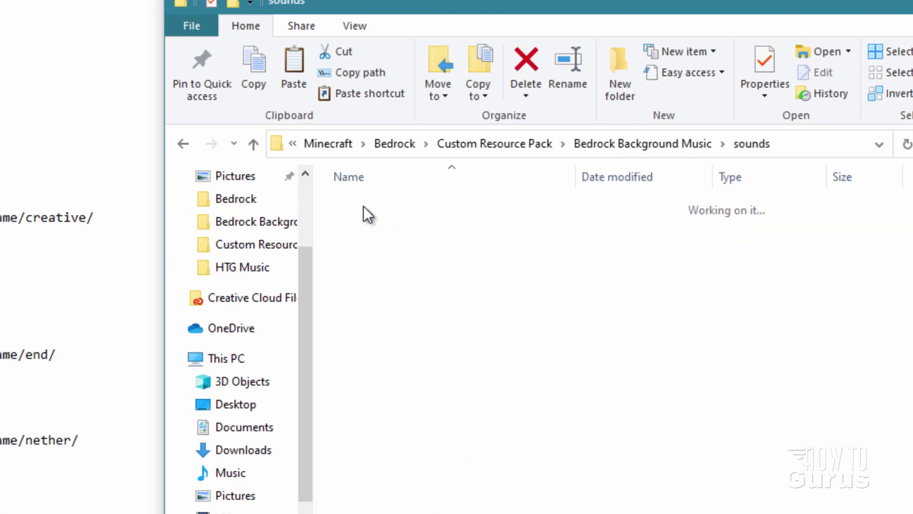
pyautogui.doubleClick(364, 207)
pyautogui.doubleClick(363, 207)
pyautogui.doubleClick(364, 206)
pyautogui.rightClick(446, 309)
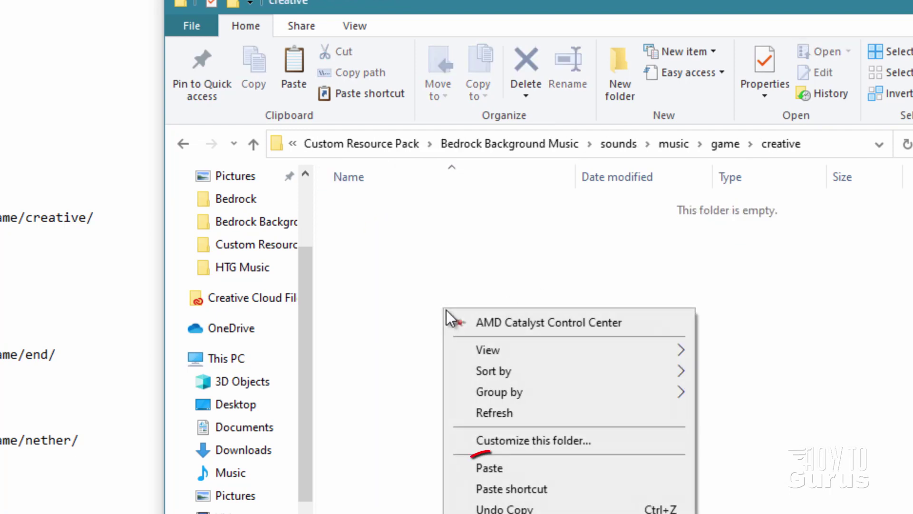
pyautogui.click(516, 470)
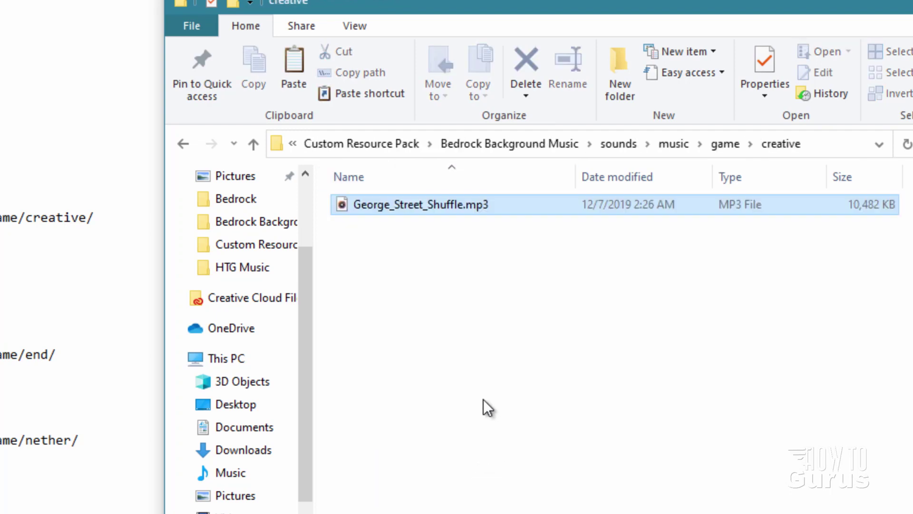
pyautogui.click(479, 239)
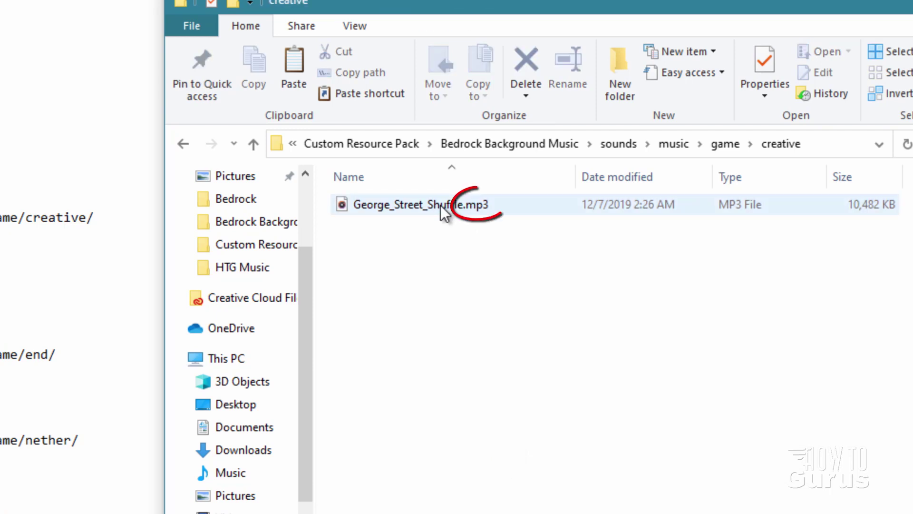
pyautogui.moveTo(483, 207)
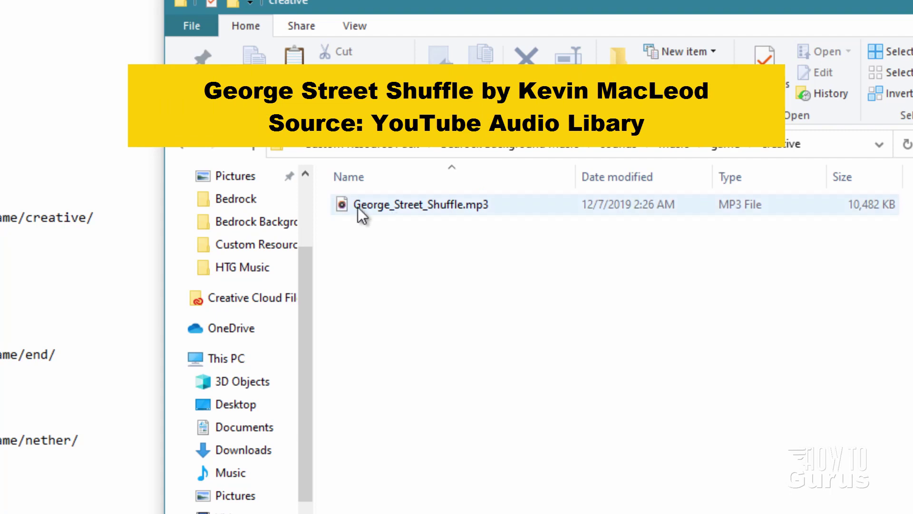
pyautogui.moveTo(411, 209)
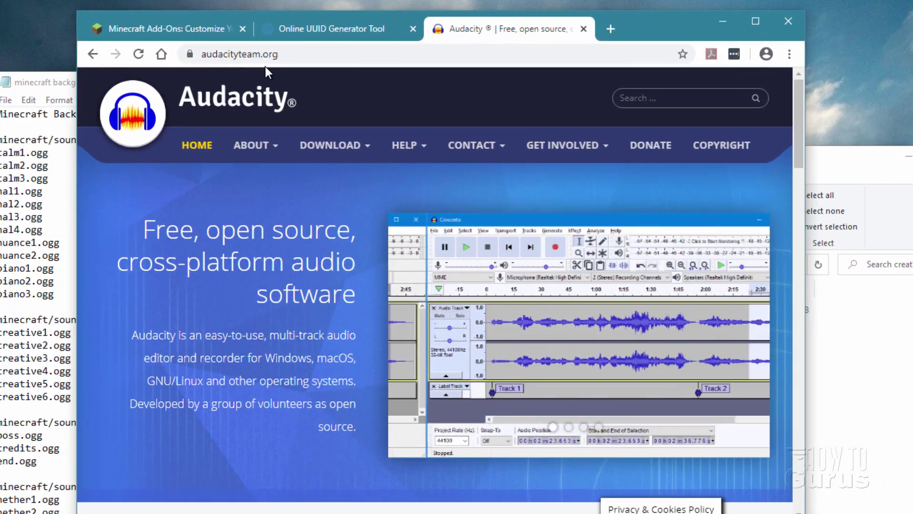
pyautogui.moveTo(280, 54); pyautogui.dragTo(193, 61)
pyautogui.click(352, 53)
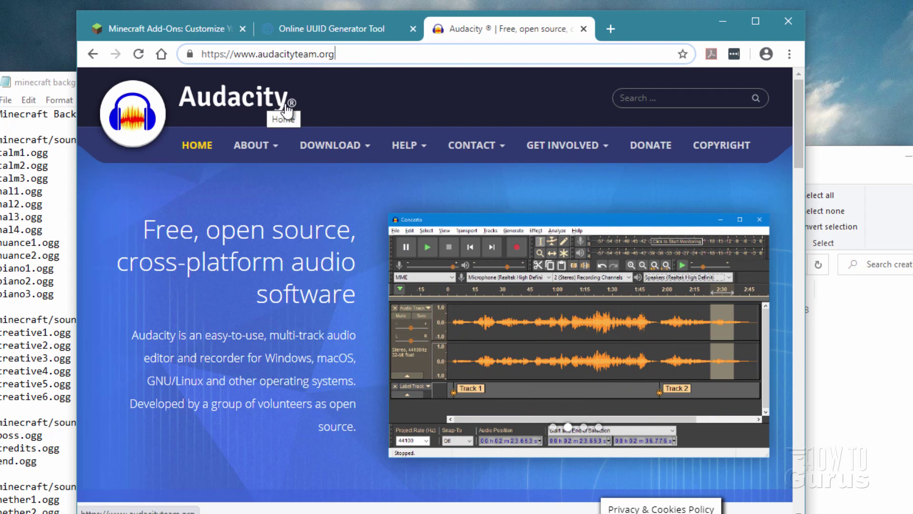
pyautogui.scroll(-3, 238, 273)
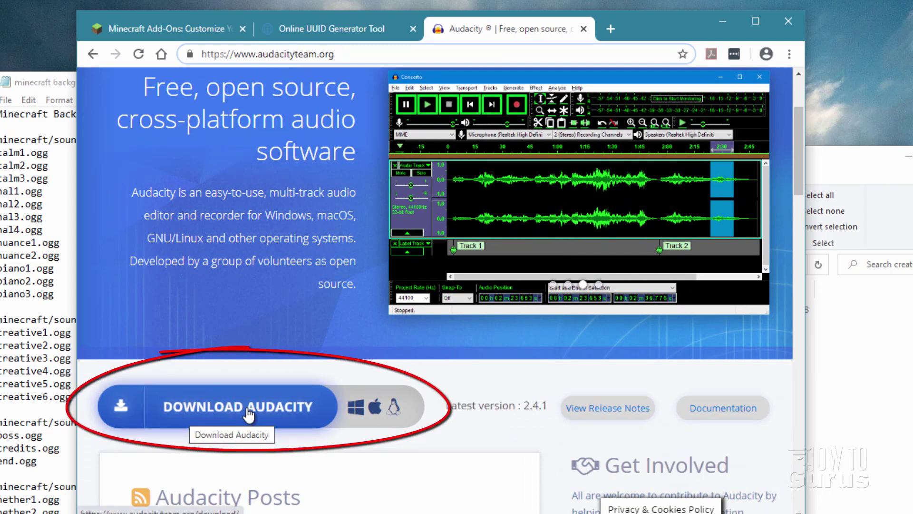
pyautogui.click(723, 21)
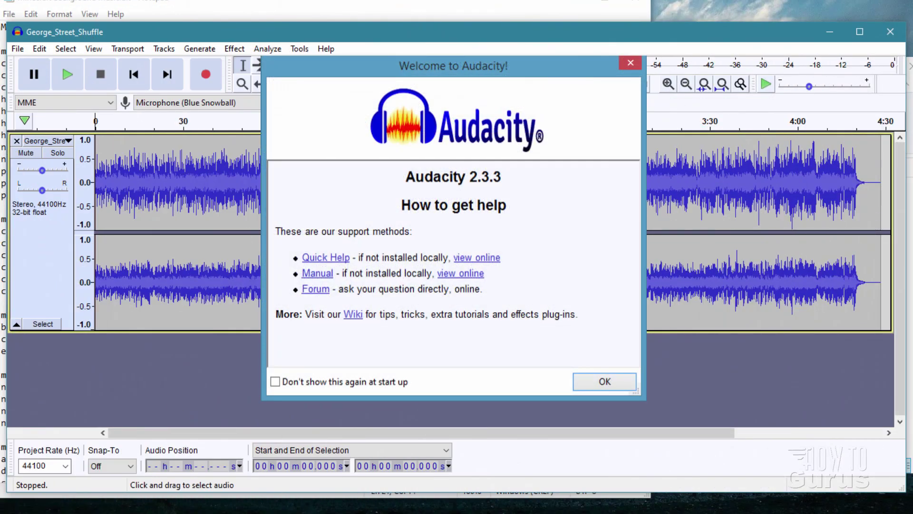
# Step: Dismiss the Welcome to Audacity notice and select the whole George_Street_Shuffle stereo track
pyautogui.press('Return')
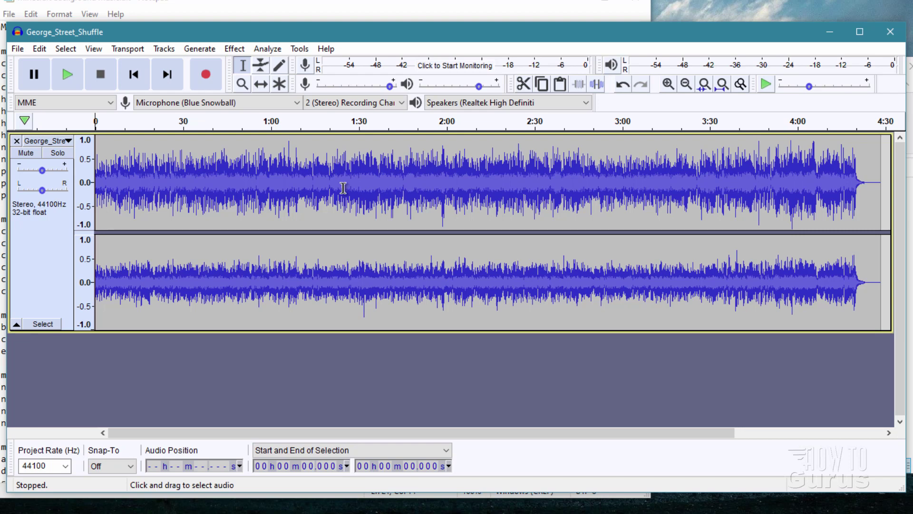
pyautogui.click(41, 230)
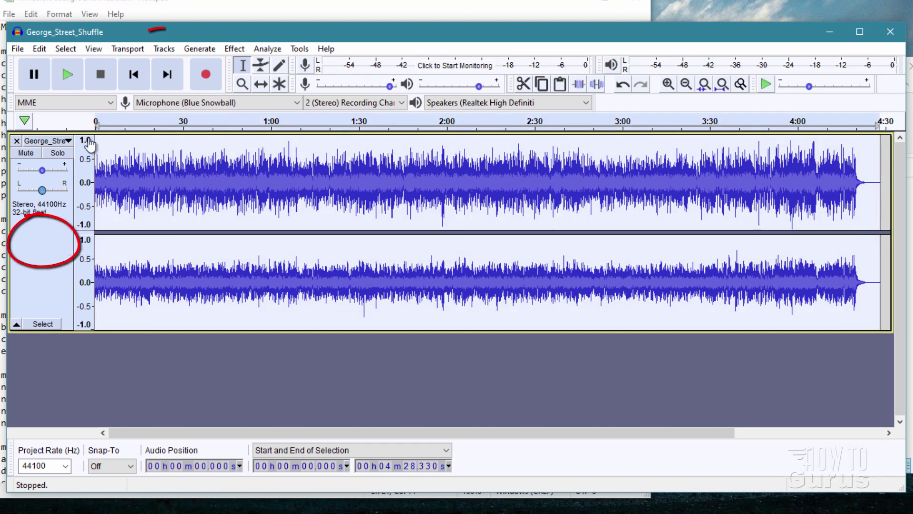
# Step: Mix the George_Street_Shuffle stereo track down to one mono track with Tracks > Mix
pyautogui.click(164, 49)
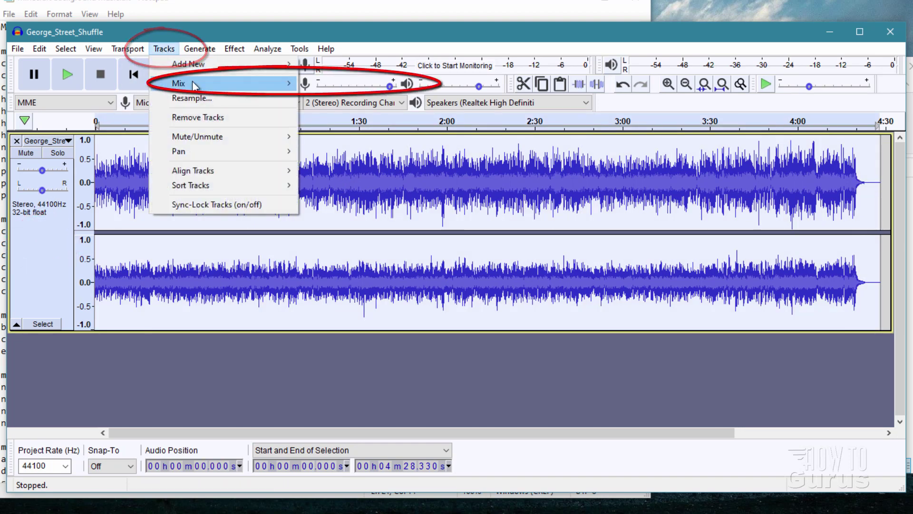
pyautogui.moveTo(194, 85)
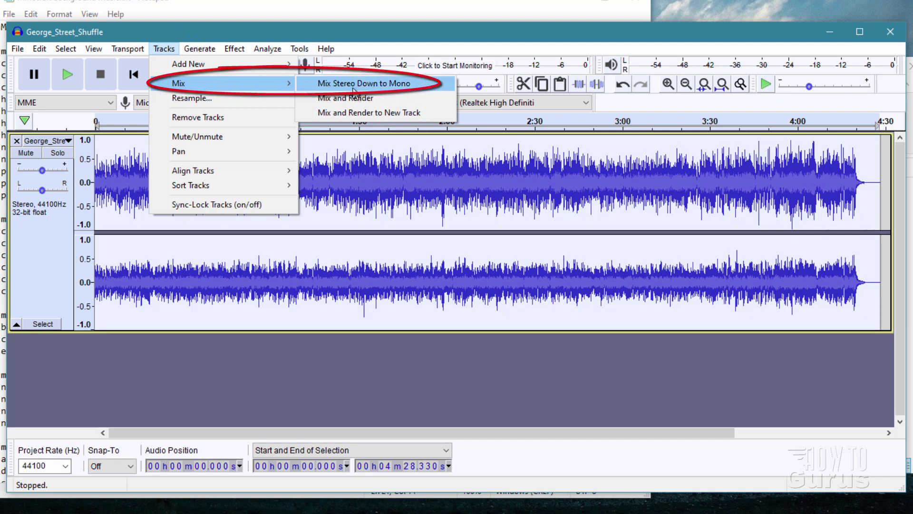
pyautogui.click(333, 85)
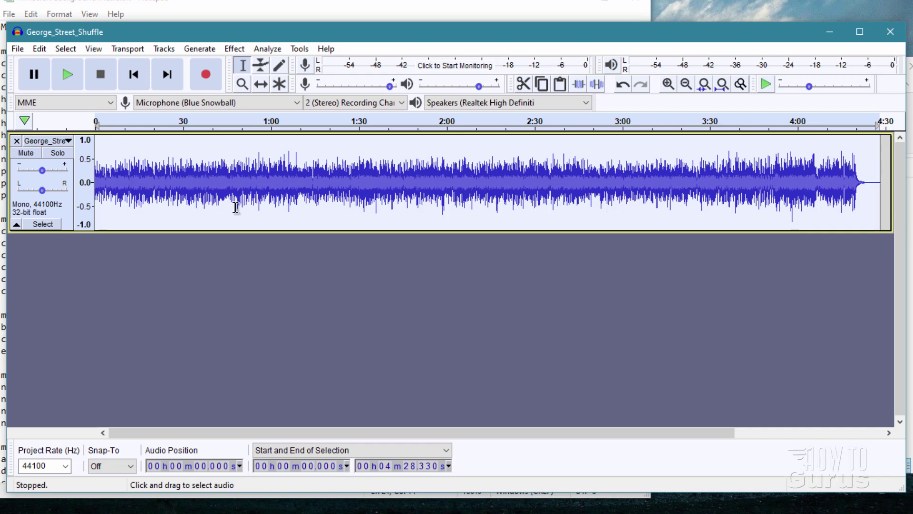
pyautogui.click(17, 49)
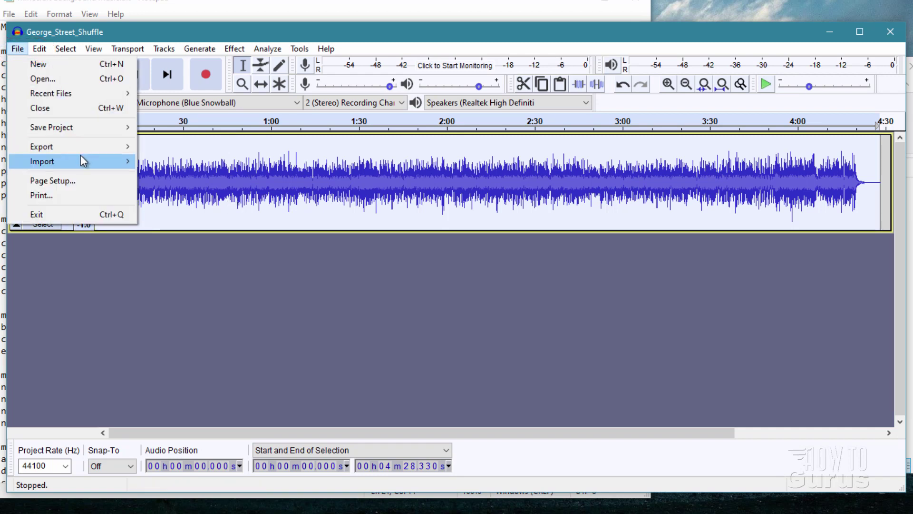
# Step: Export as OGG, targeting Custom Resource Pack\Bedrock Background Music\sounds\music\game\creative
pyautogui.moveTo(73, 147)
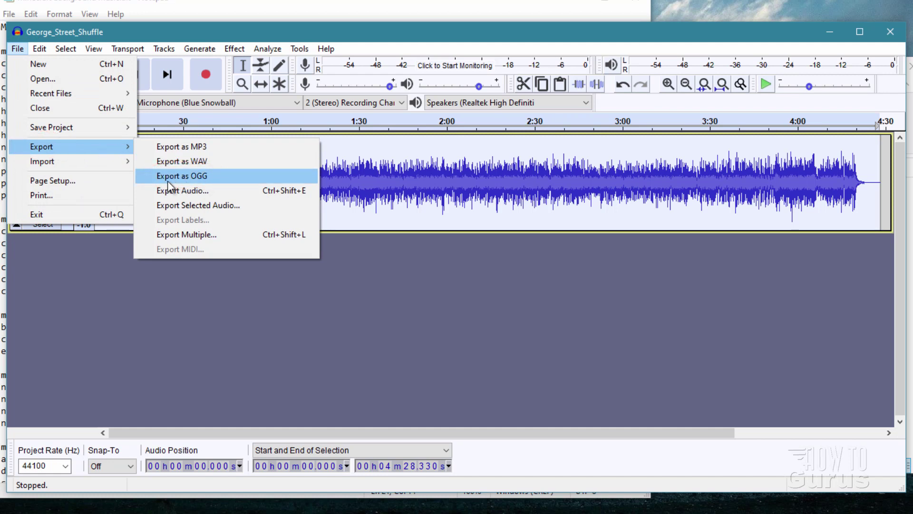
pyautogui.click(219, 175)
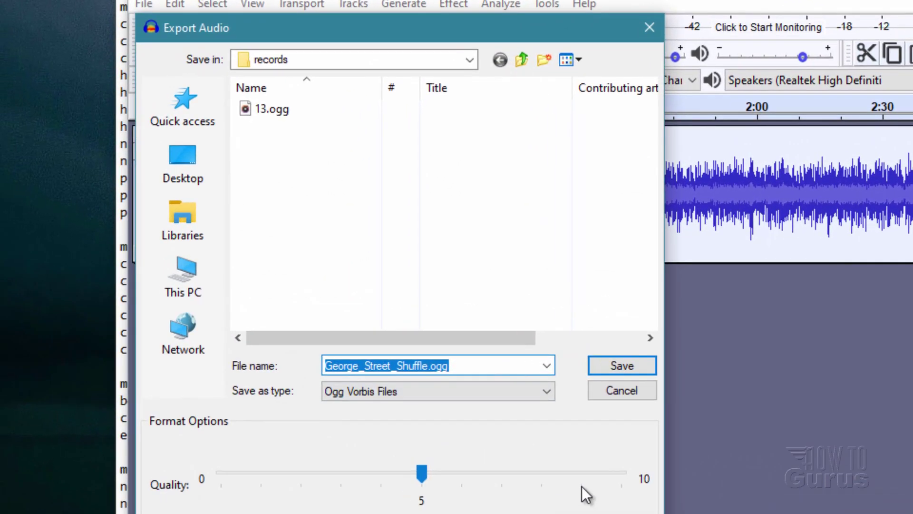
pyautogui.moveTo(370, 31); pyautogui.dragTo(453, 52)
pyautogui.click(553, 81)
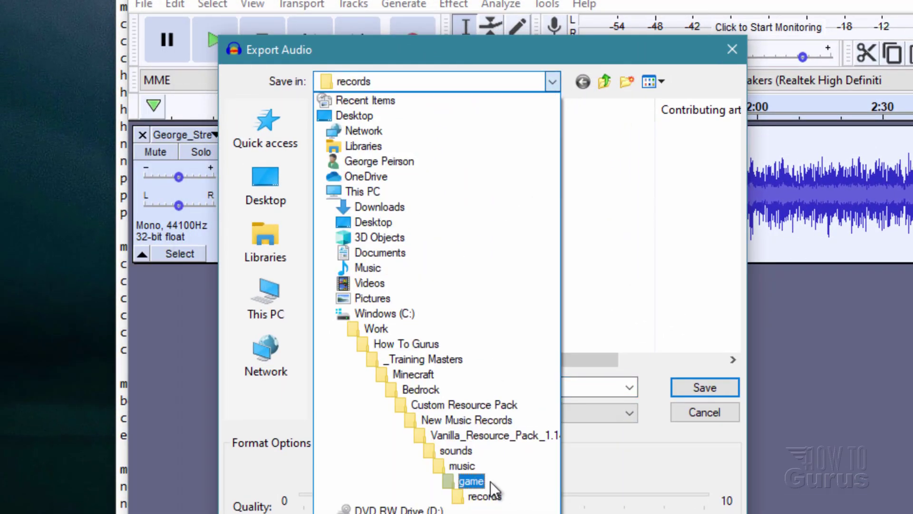
pyautogui.click(452, 404)
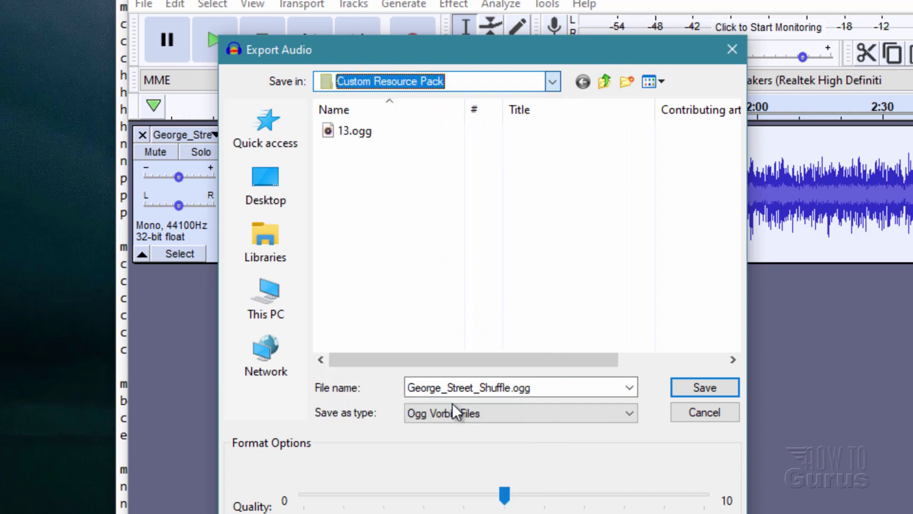
pyautogui.doubleClick(409, 127)
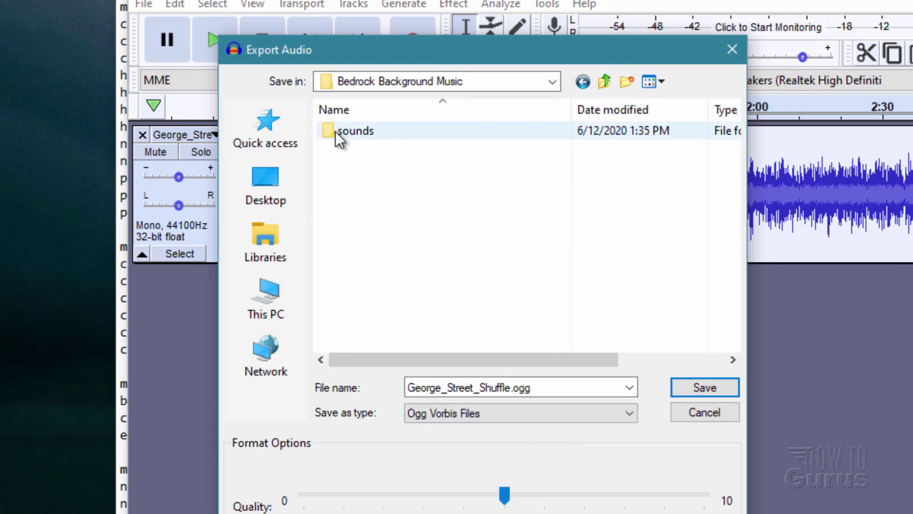
pyautogui.doubleClick(336, 130)
pyautogui.doubleClick(335, 130)
pyautogui.doubleClick(335, 130)
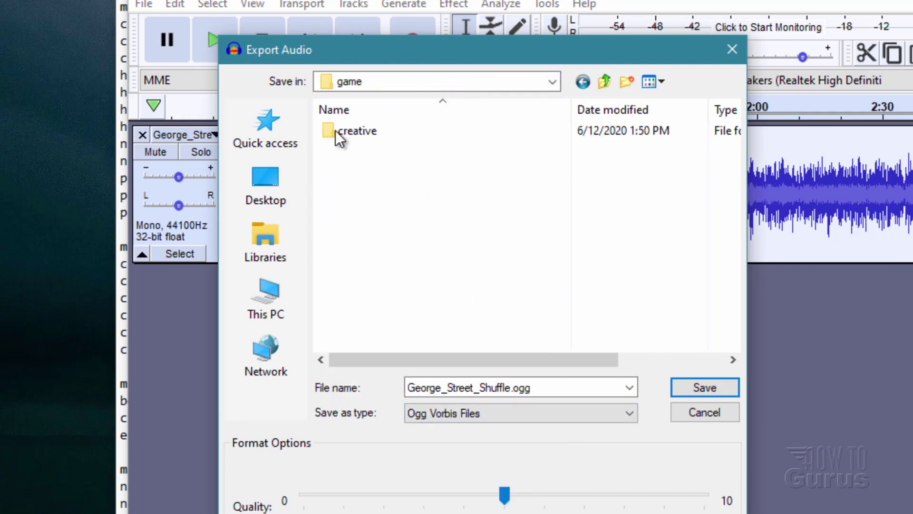
pyautogui.doubleClick(335, 130)
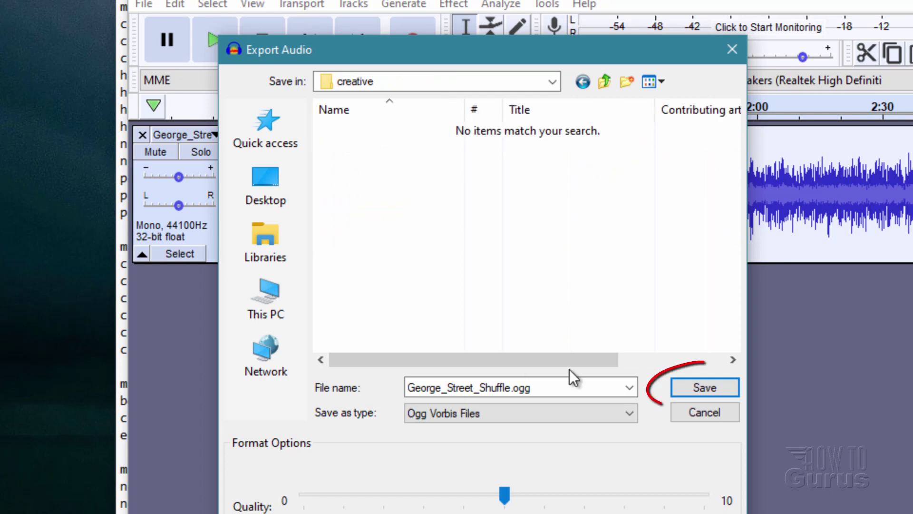
# Step: Save George_Street_Shuffle.ogg there, accept the metadata, and close Audacity
pyautogui.click(685, 387)
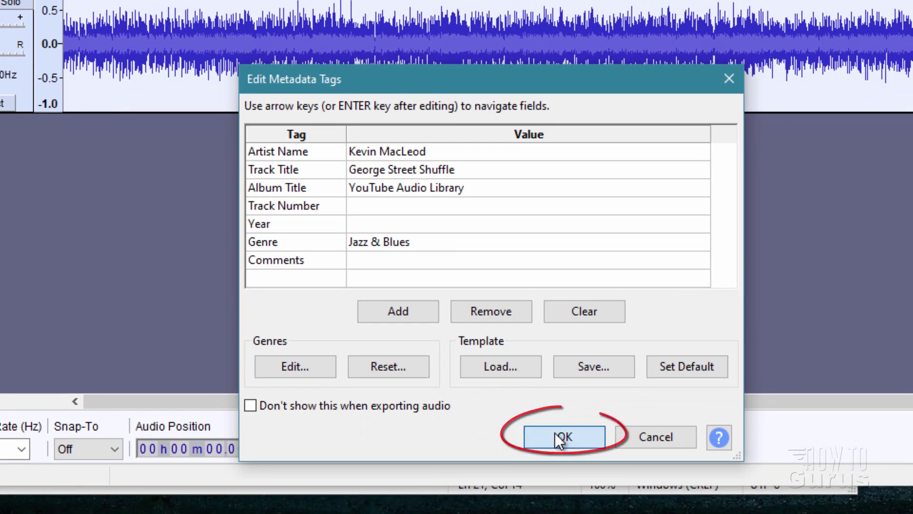
pyautogui.click(602, 466)
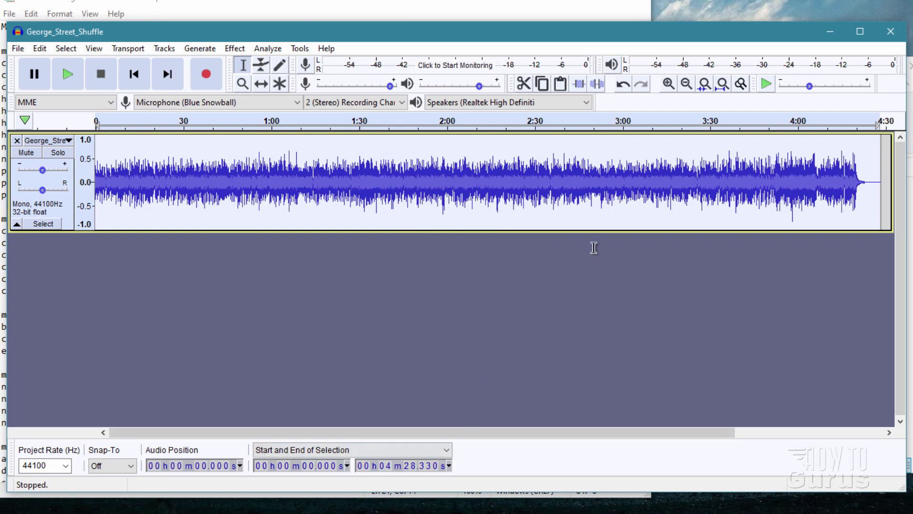
pyautogui.click(891, 31)
# Step: Quit Audacity without saving, then rename George_Street_Shuffle.ogg to creative1.ogg
pyautogui.click(475, 257)
pyautogui.moveTo(433, 70); pyautogui.dragTo(352, 55)
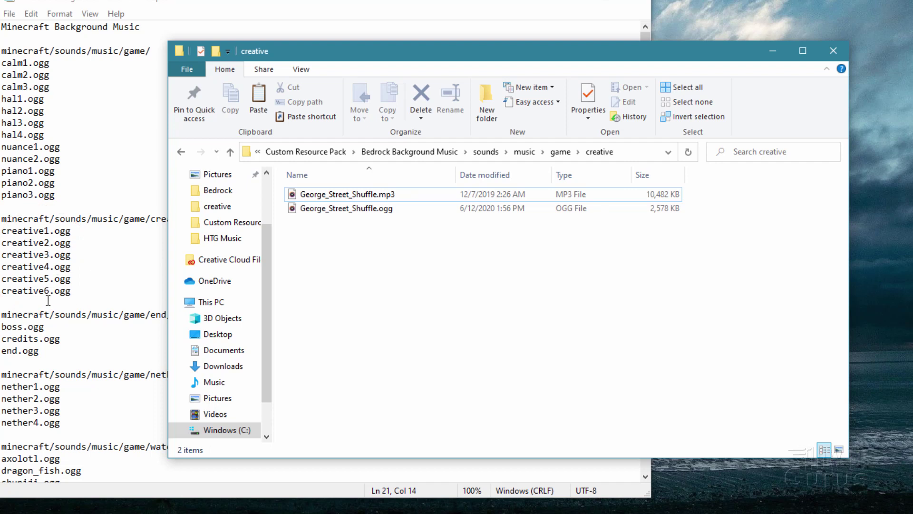
pyautogui.click(375, 211)
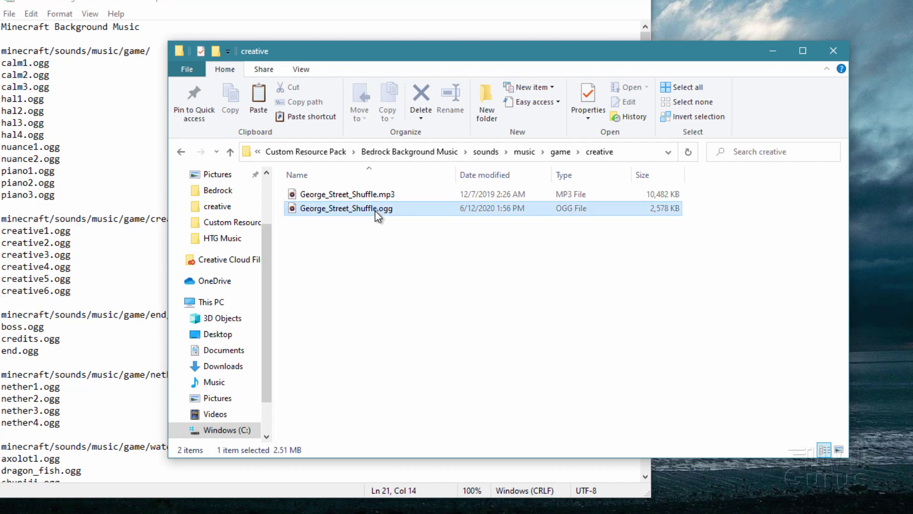
pyautogui.press('F2')
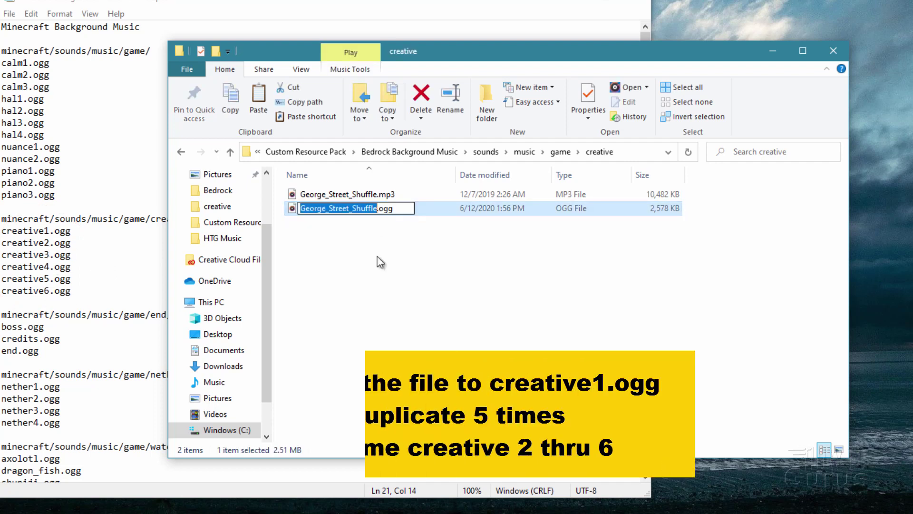
pyautogui.press('BackSpace')
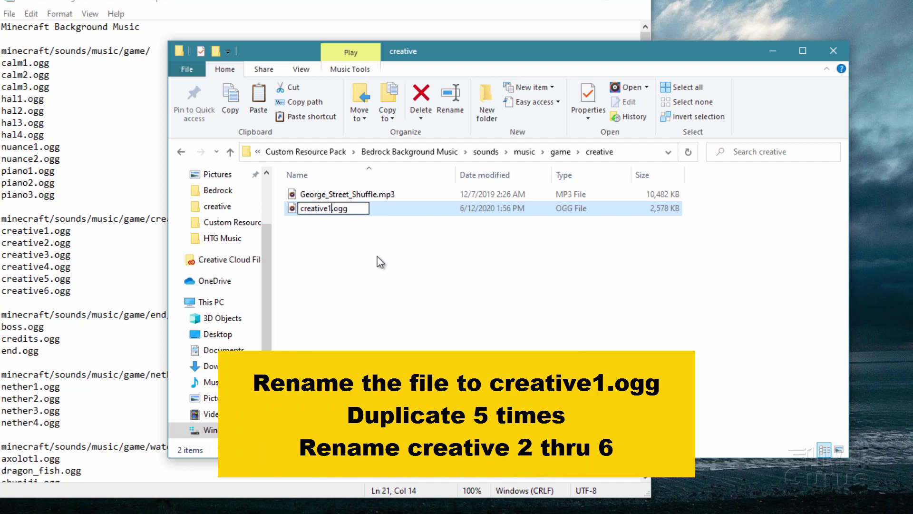
pyautogui.press('Return')
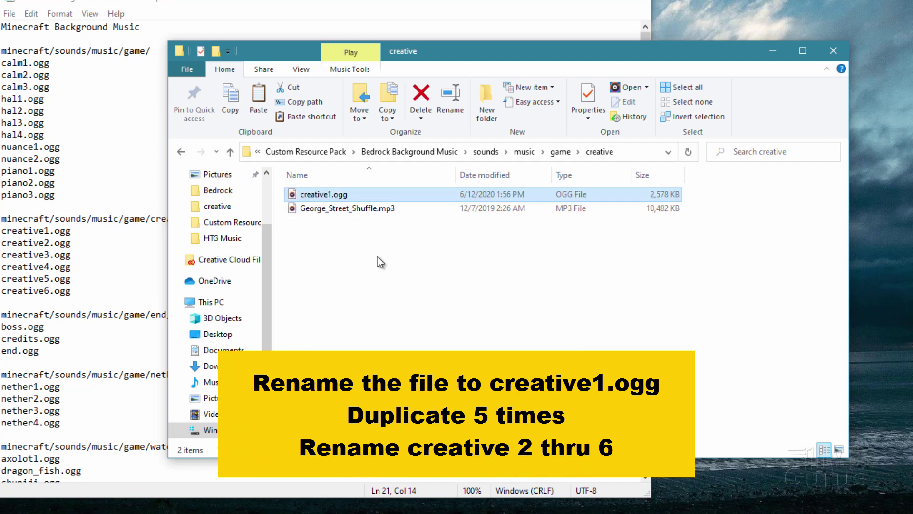
# Step: Copy creative1.ogg, paste a duplicate, and rename it creative2.ogg
pyautogui.rightClick(312, 196)
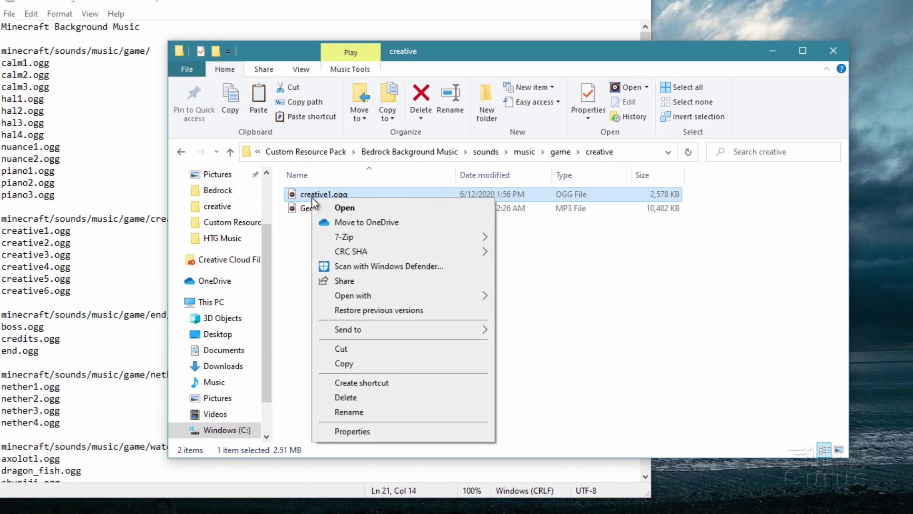
pyautogui.click(352, 357)
pyautogui.rightClick(323, 299)
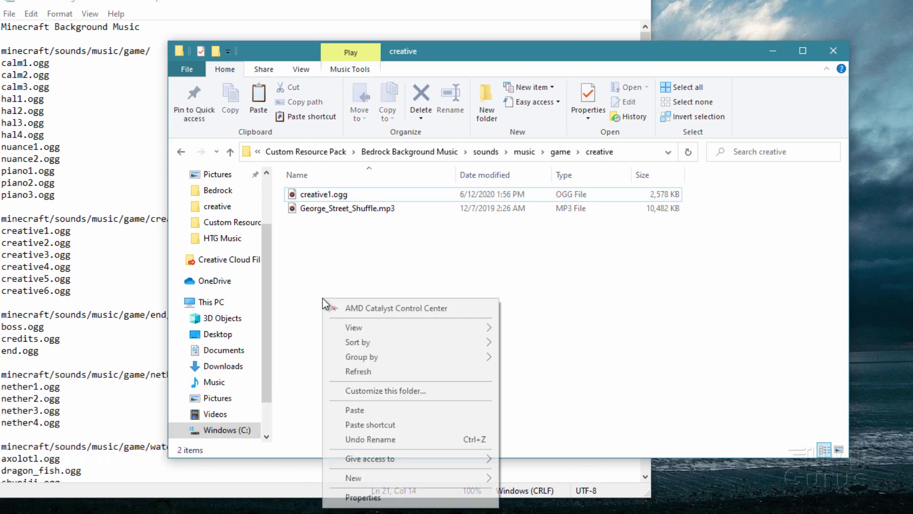
pyautogui.click(355, 410)
pyautogui.click(358, 197)
pyautogui.press('Right')
pyautogui.press('BackSpace')
pyautogui.press('BackSpace')
pyautogui.press('BackSpace')
pyautogui.click(396, 243)
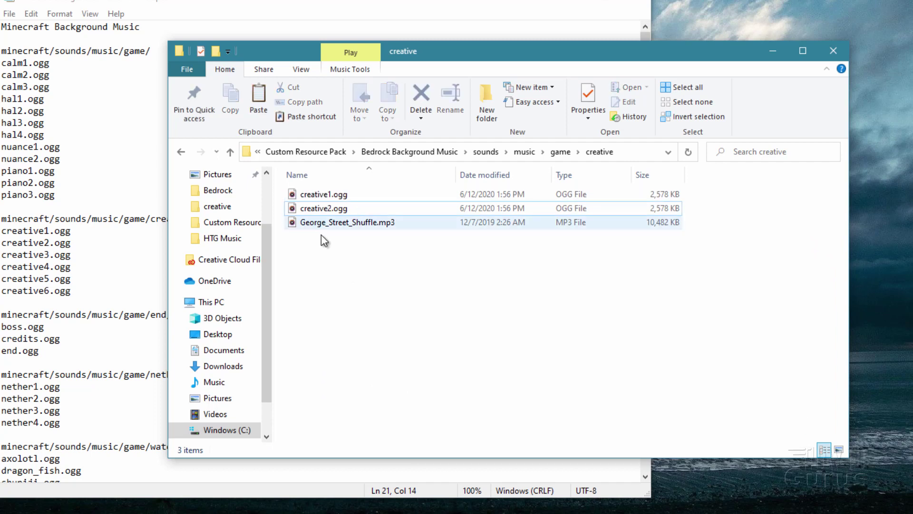
# Step: Paste another creative1.ogg copy and rename it to the next creative number
pyautogui.rightClick(338, 266)
pyautogui.click(367, 378)
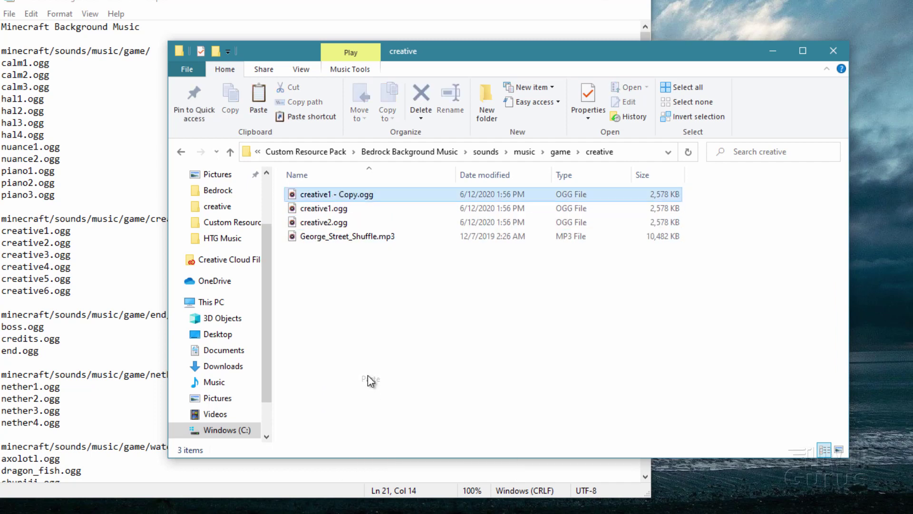
pyautogui.click(356, 195)
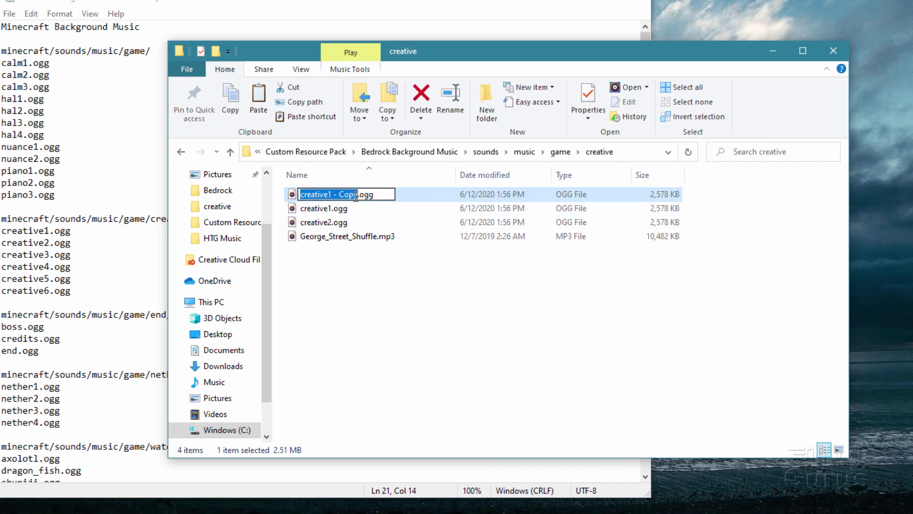
pyautogui.press('BackSpace')
pyautogui.press('BackSpace')
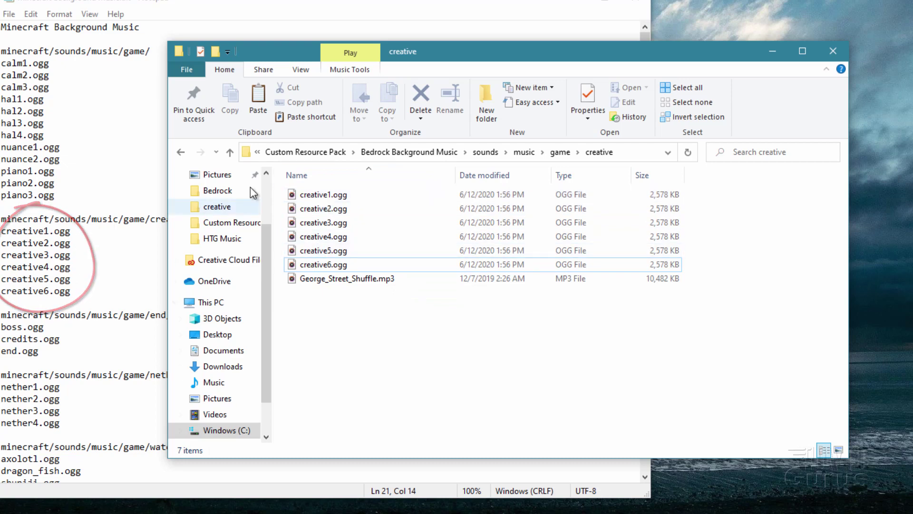
pyautogui.moveTo(443, 55)
pyautogui.mouseDown()
pyautogui.moveTo(552, 49)
pyautogui.moveTo(495, 63)
pyautogui.mouseUp()
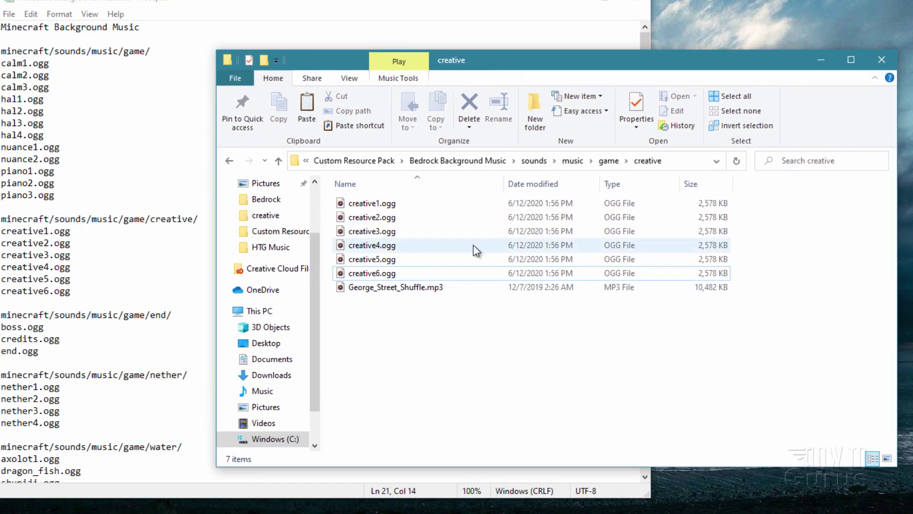